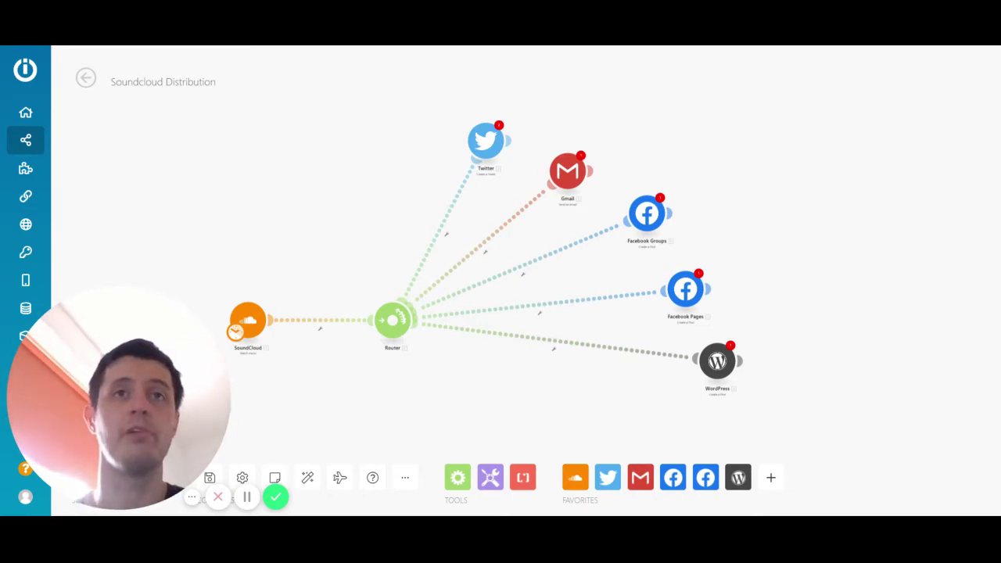
- Check the SoundCloud trigger settings without changes, then open the Twitter module's settings
{"action": "left_click", "coordinate": [248, 321]}
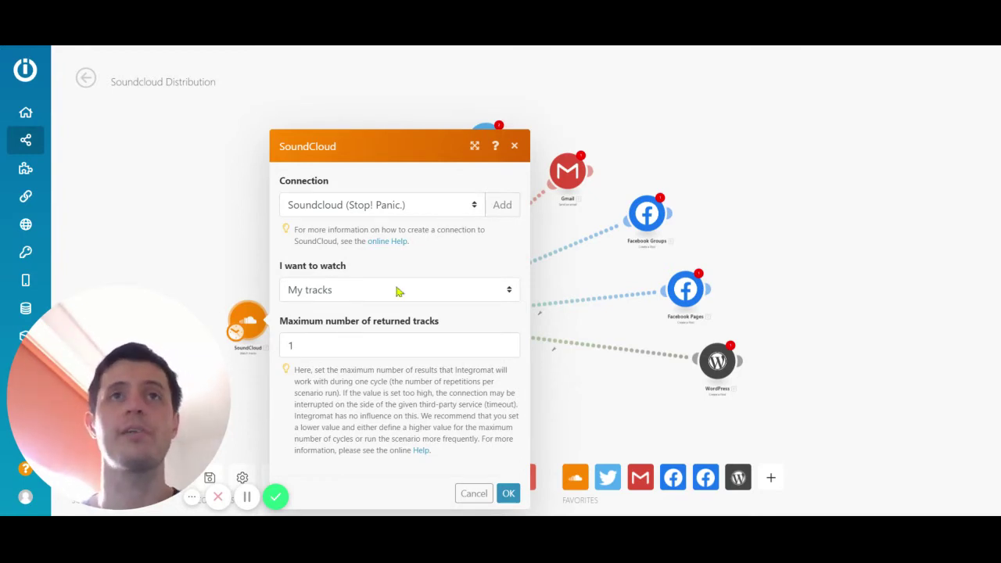
{"action": "left_click", "coordinate": [514, 146]}
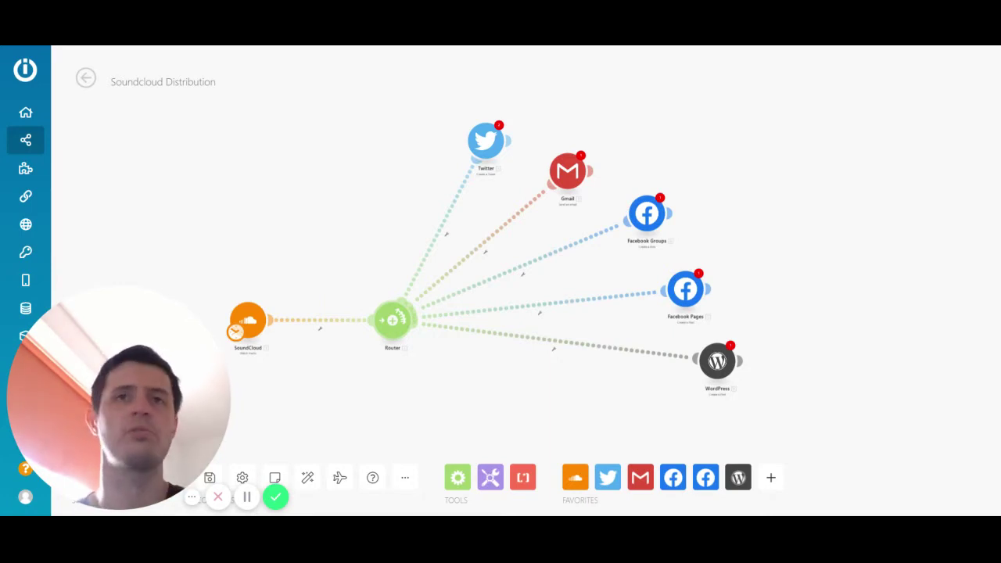
{"action": "mouse_move", "coordinate": [208, 376]}
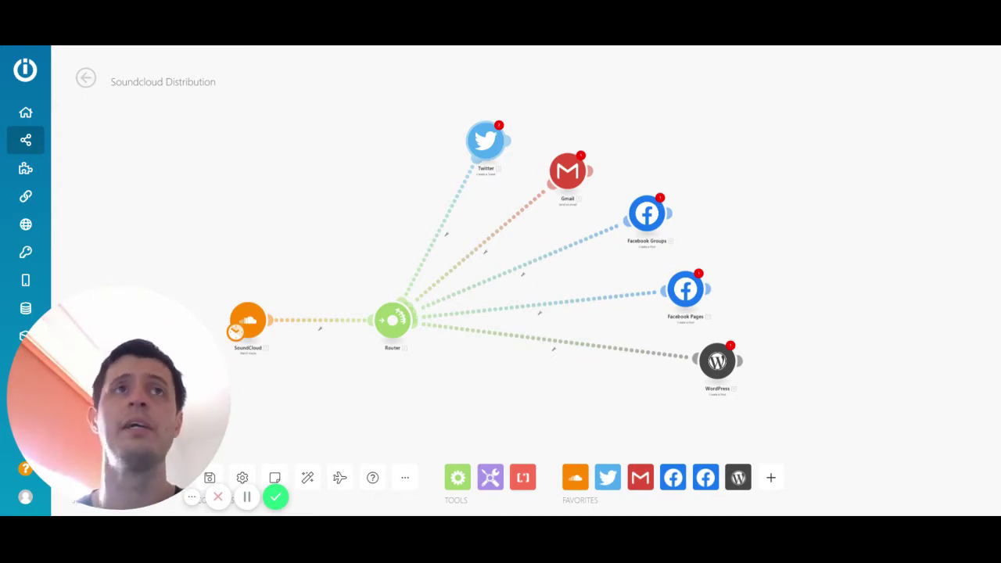
{"action": "left_click", "coordinate": [483, 155]}
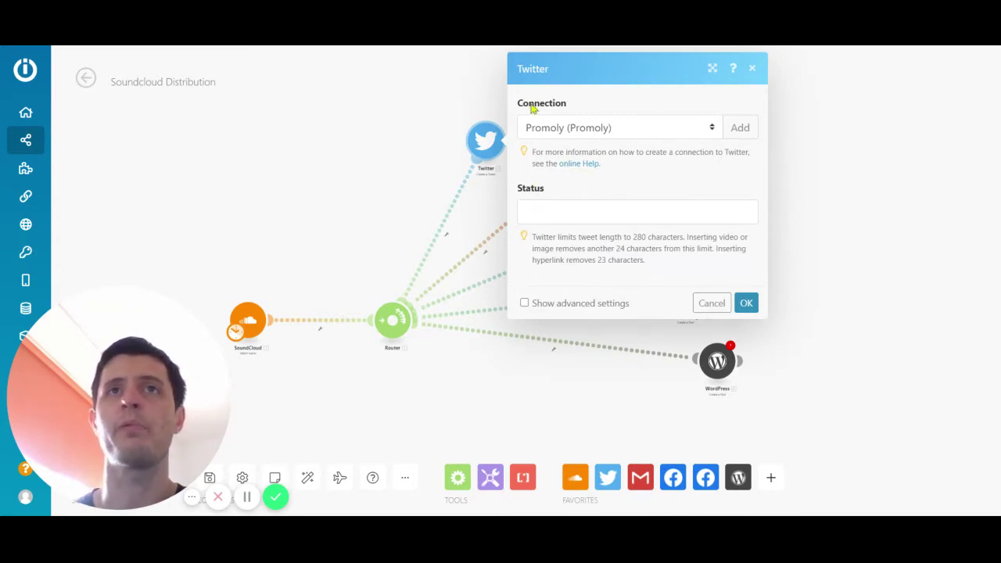
{"action": "left_click", "coordinate": [579, 216]}
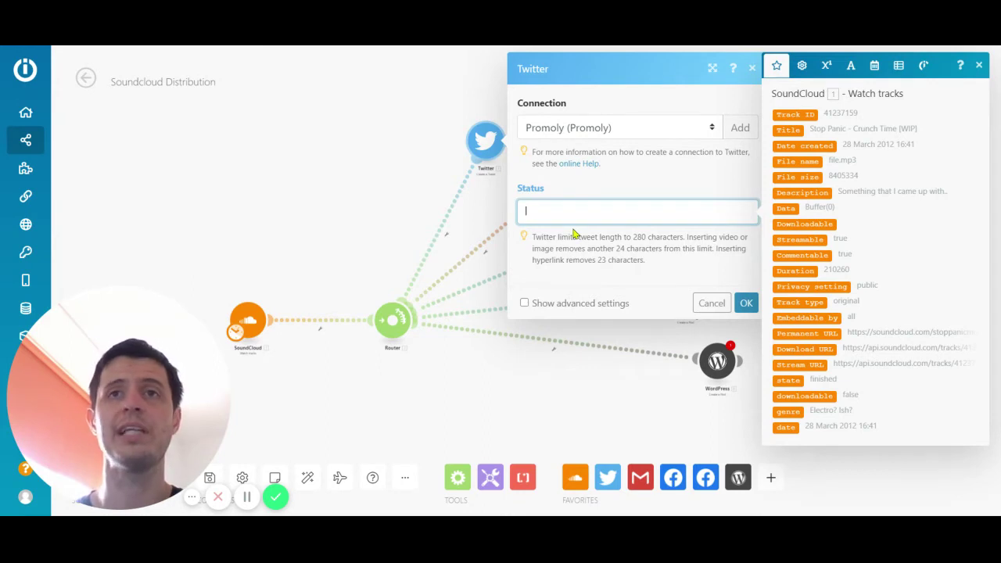
{"action": "type", "text": "Hey,"}
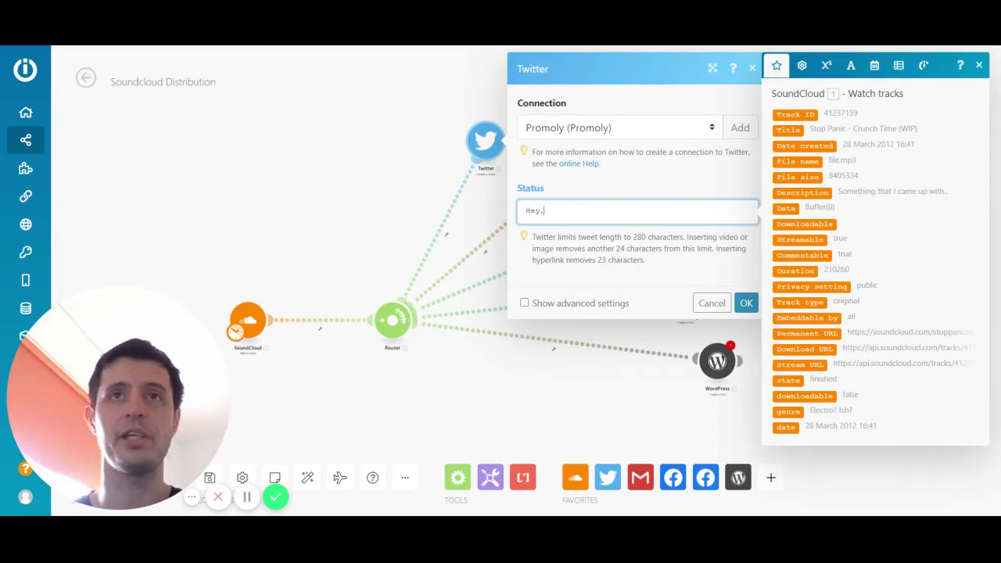
{"action": "type", "text": " I've up"}
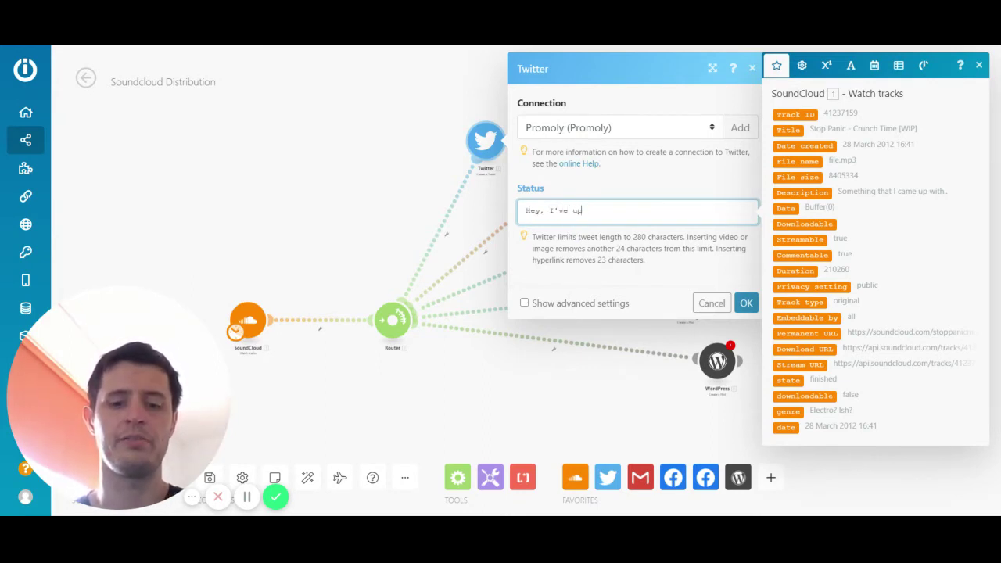
{"action": "type", "text": "loaded a new t"}
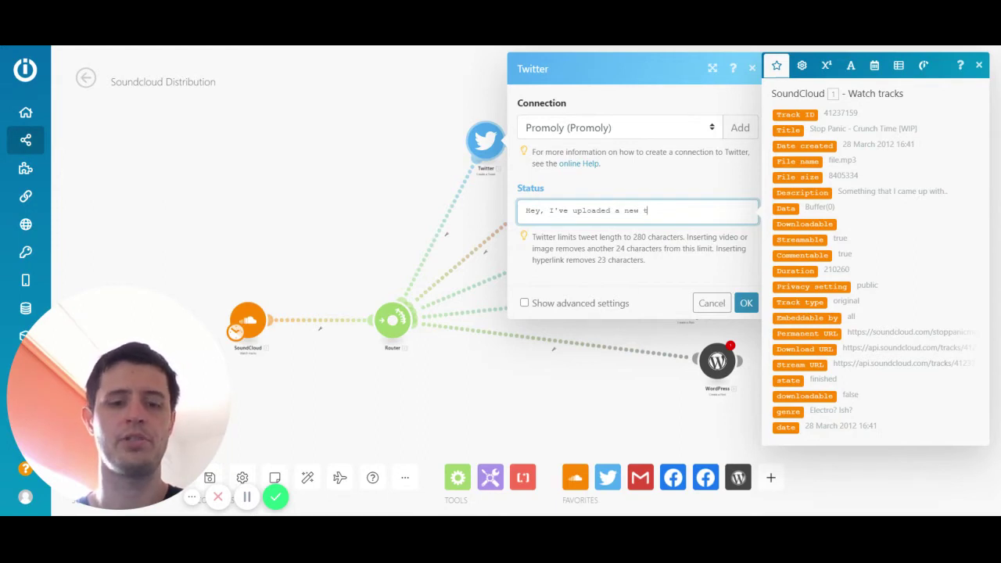
{"action": "type", "text": "rack to @"}
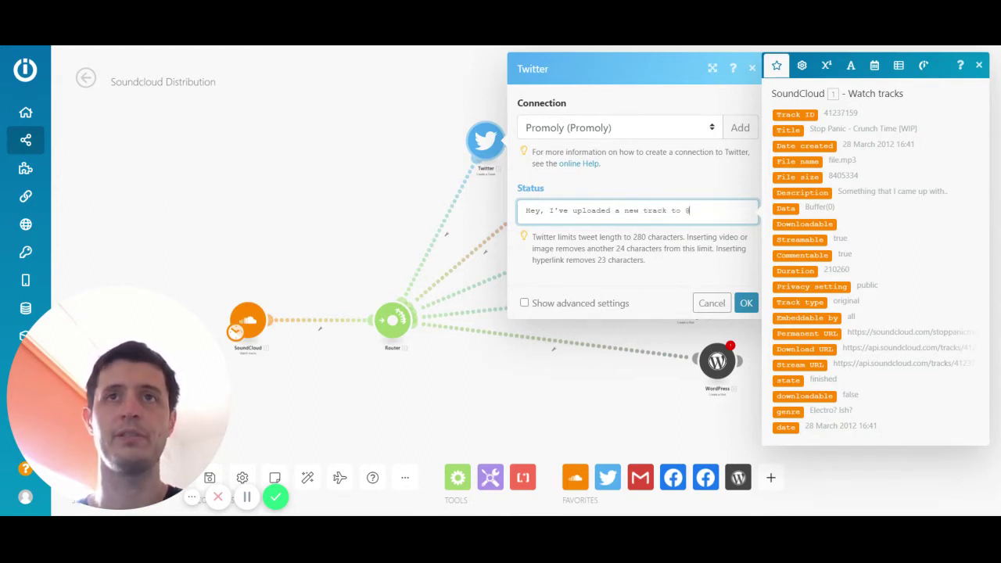
{"action": "type", "text": "soundcloud -"}
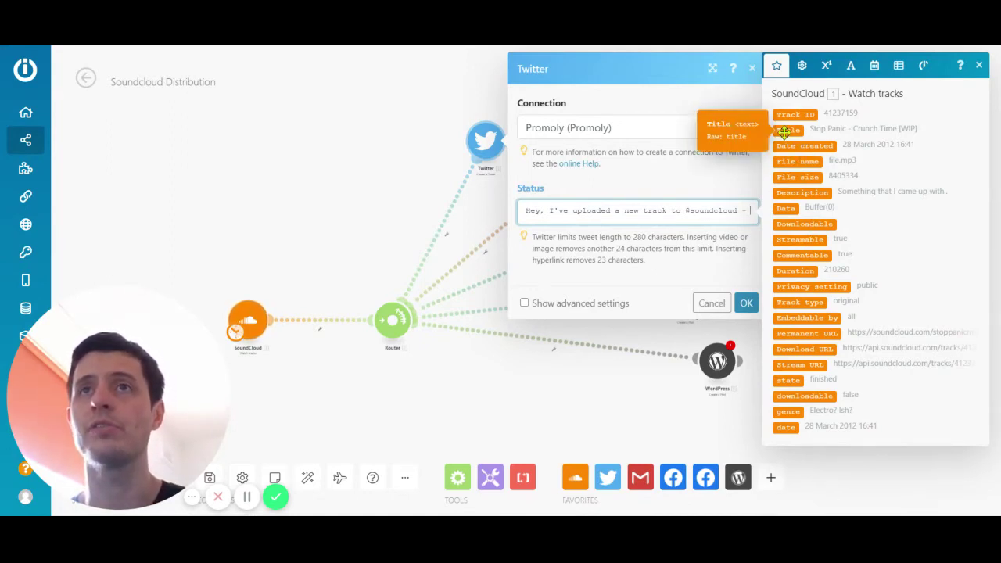
- Append the track Title, Permanent URL and #dnb to the tweet, then save the Twitter module
{"action": "left_click", "coordinate": [785, 130]}
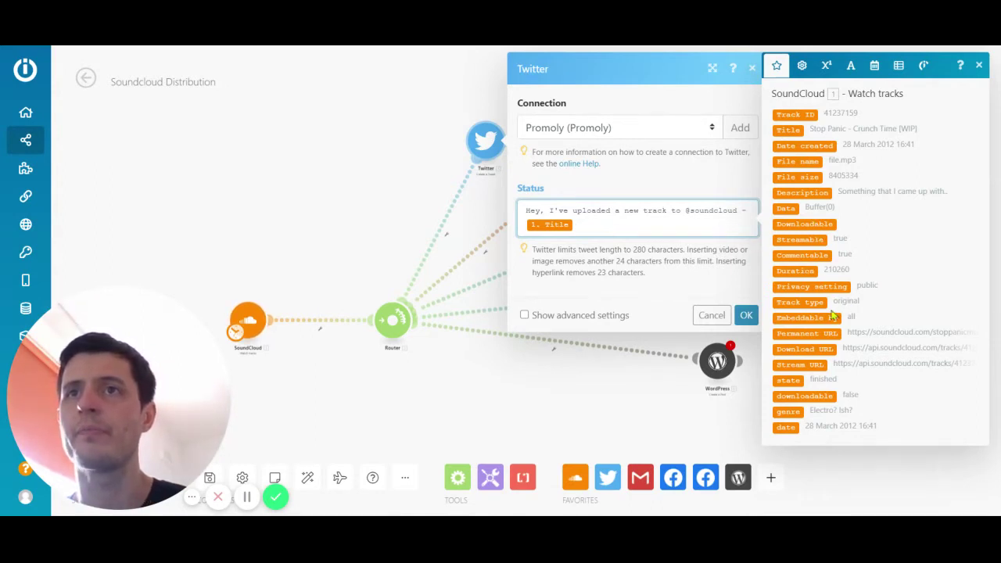
{"action": "left_click", "coordinate": [806, 334]}
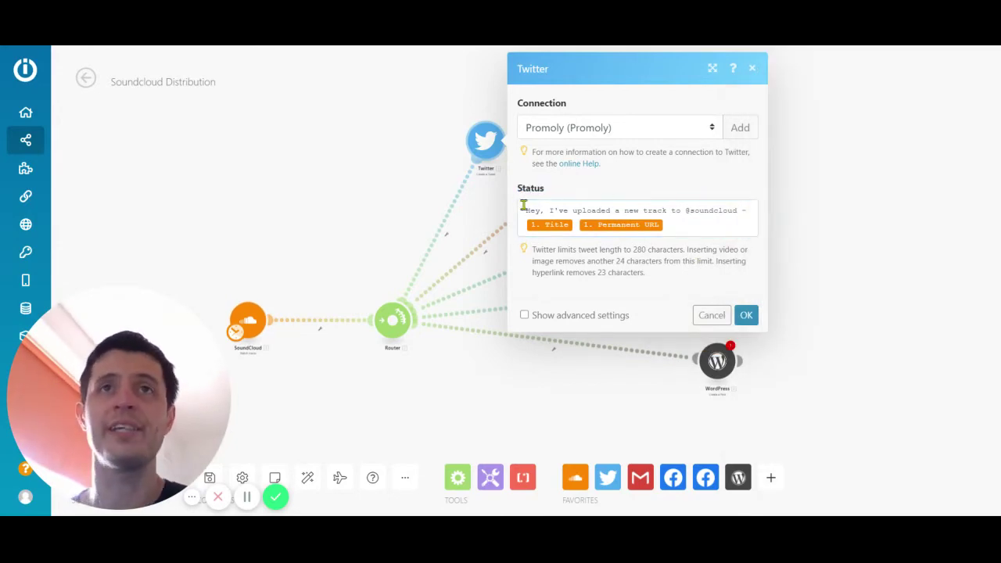
{"action": "left_click", "coordinate": [714, 225]}
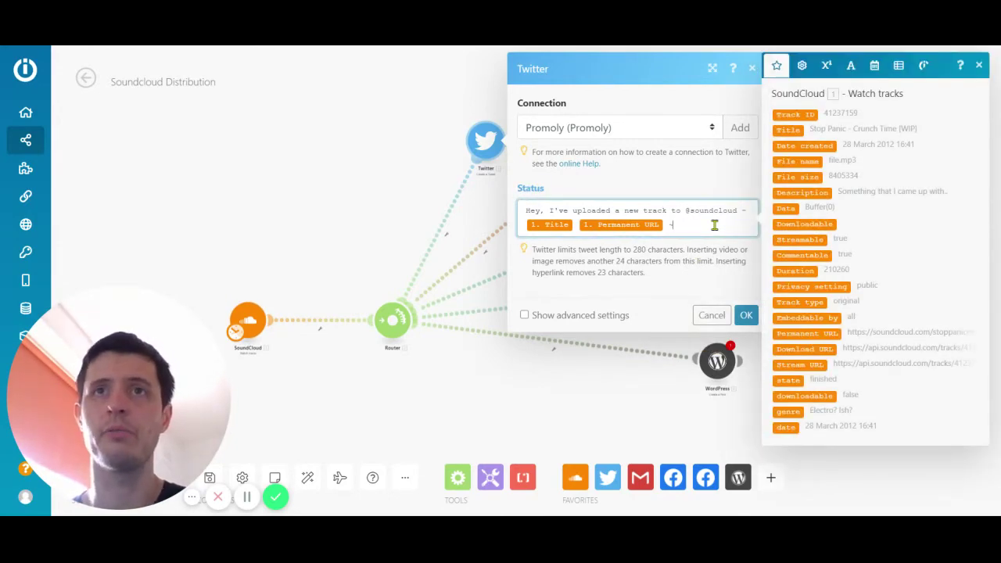
{"action": "type", "text": "#"}
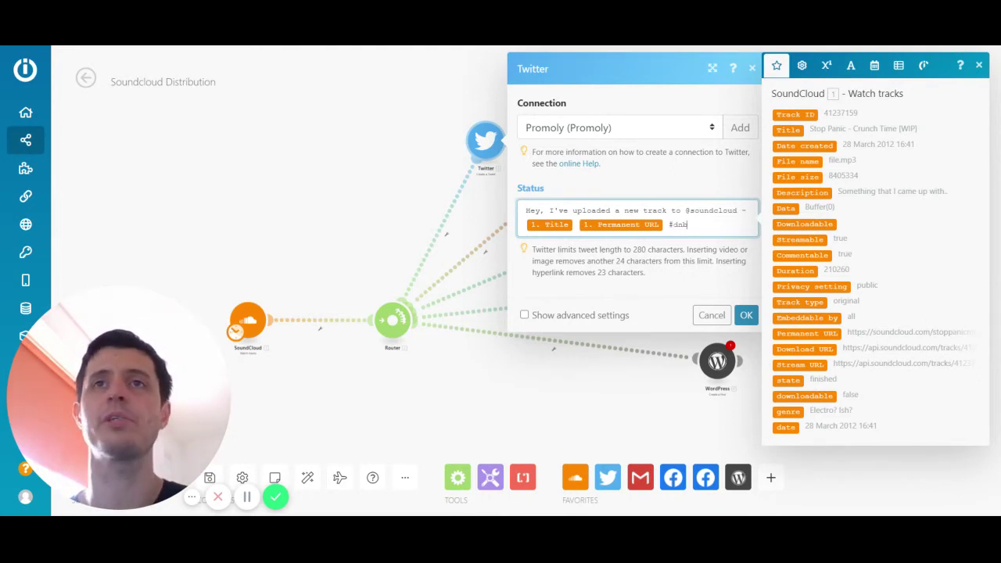
{"action": "type", "text": "dnb"}
{"action": "left_click", "coordinate": [653, 282]}
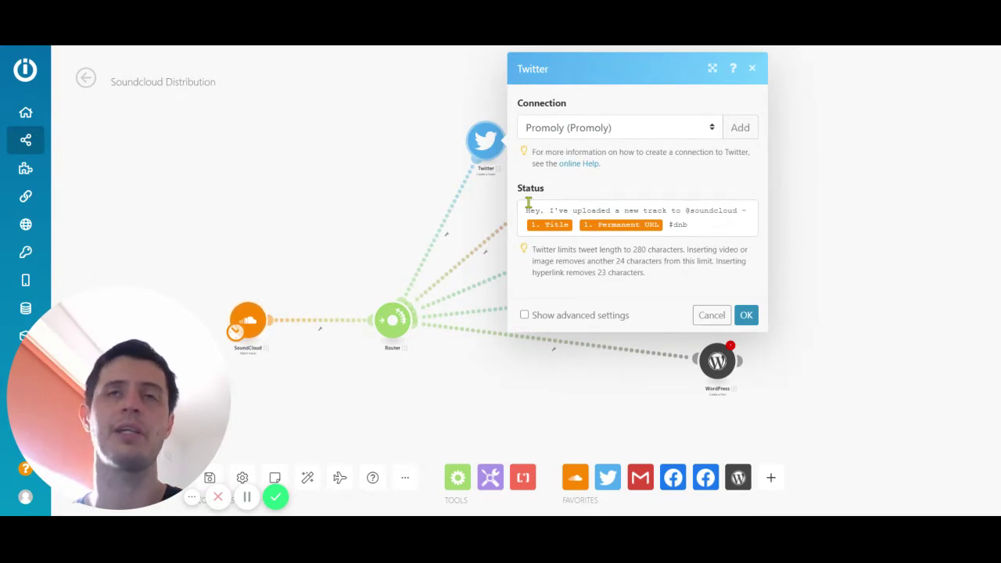
{"action": "left_click", "coordinate": [749, 316]}
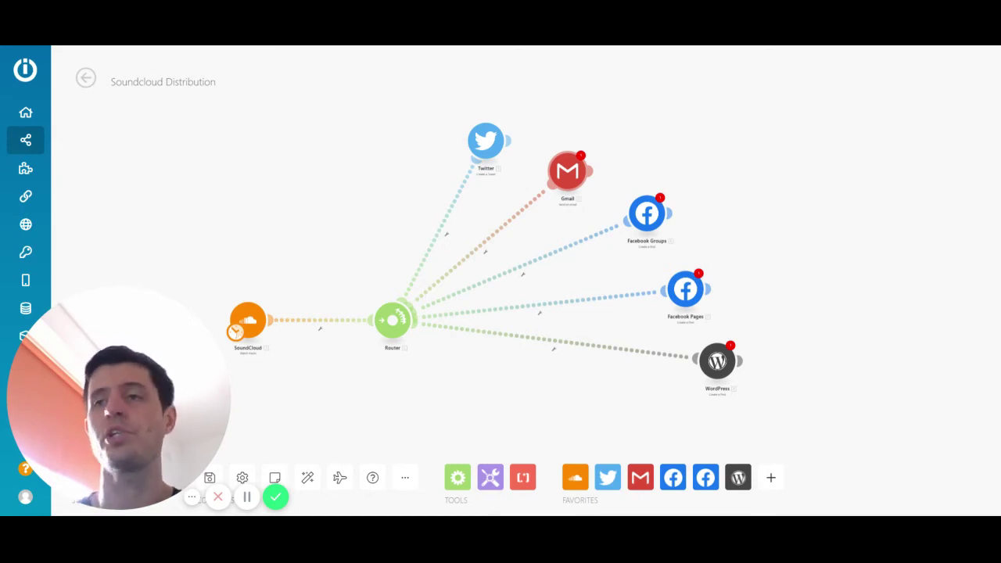
- Open the Gmail module's settings from the scenario canvas
{"action": "left_click", "coordinate": [574, 180]}
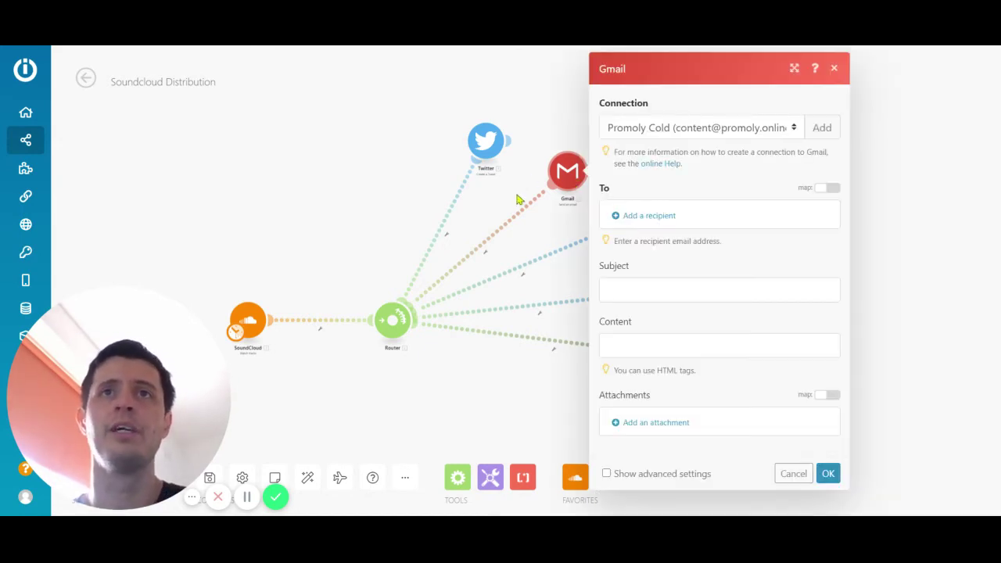
- Add the promoter's e-mail address as a To recipient in the Gmail module
{"action": "left_click", "coordinate": [641, 223]}
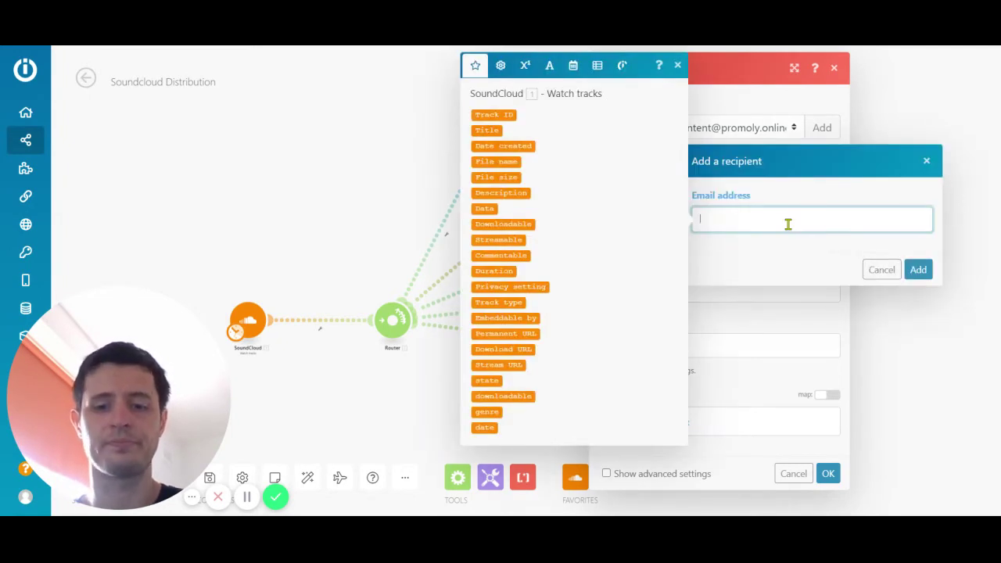
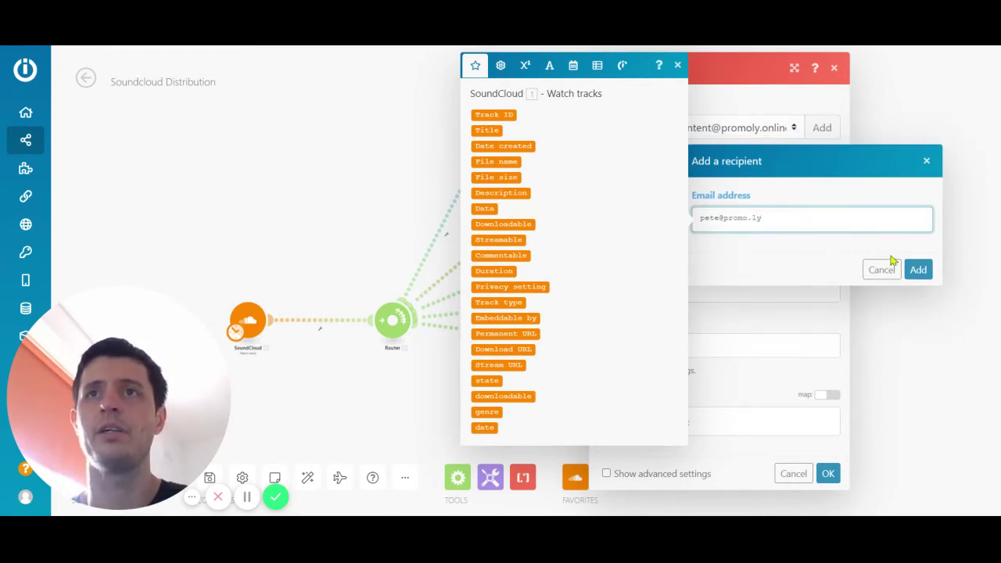
{"action": "left_click", "coordinate": [917, 269]}
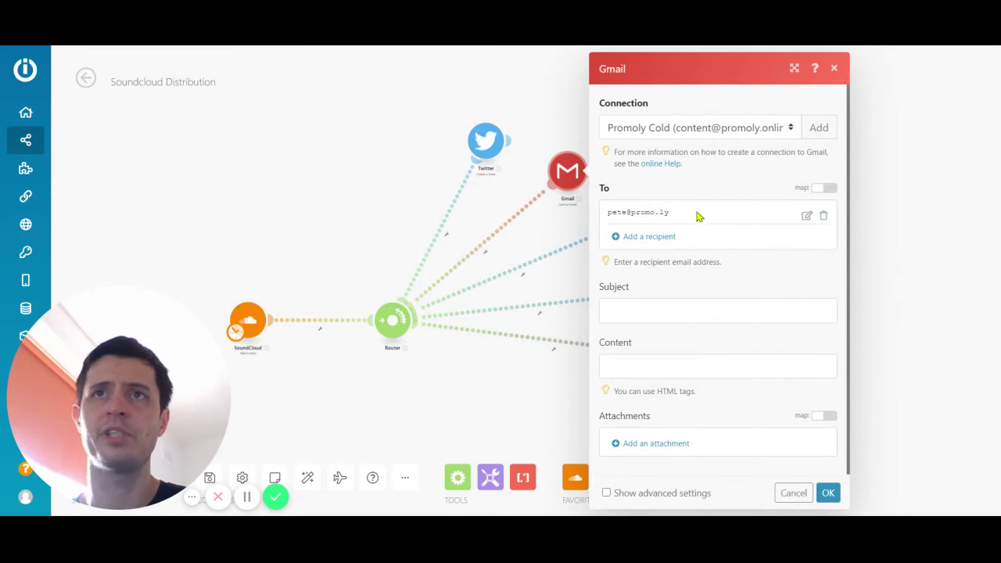
- Set the subject to 'NEw label release' and the body to Title, Permanent URL and a share request
{"action": "left_click", "coordinate": [646, 313]}
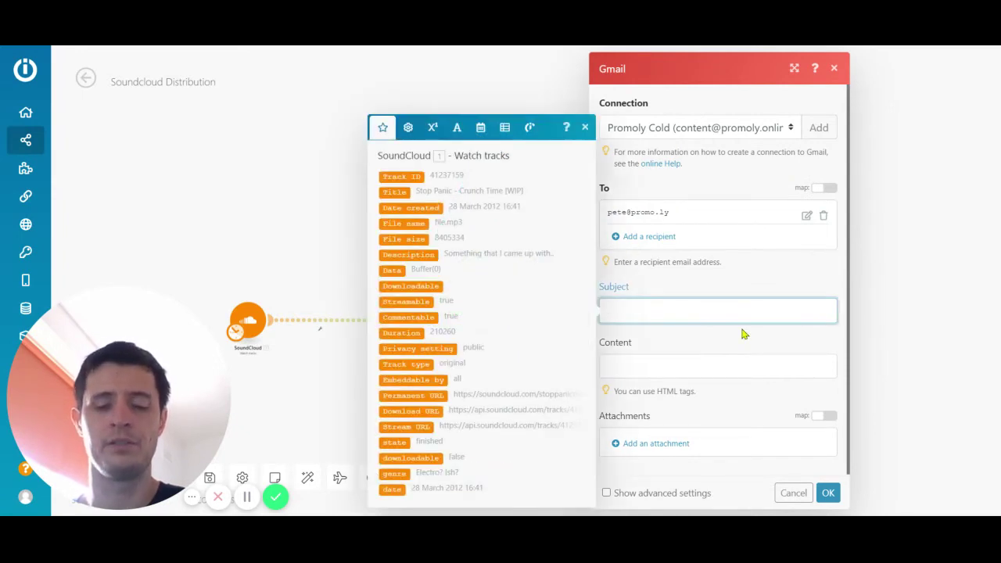
{"action": "type", "text": "NEw label release"}
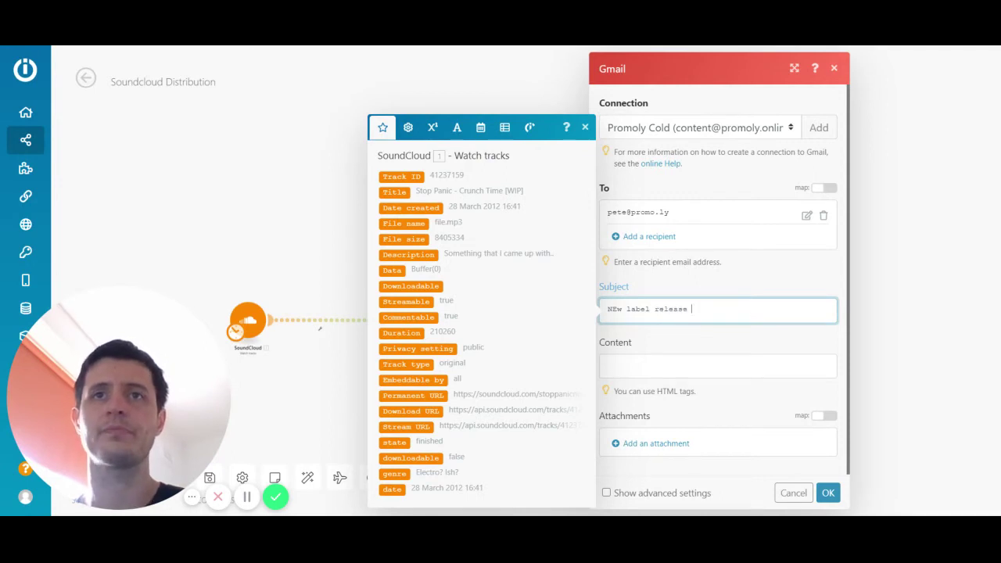
{"action": "left_click", "coordinate": [680, 368]}
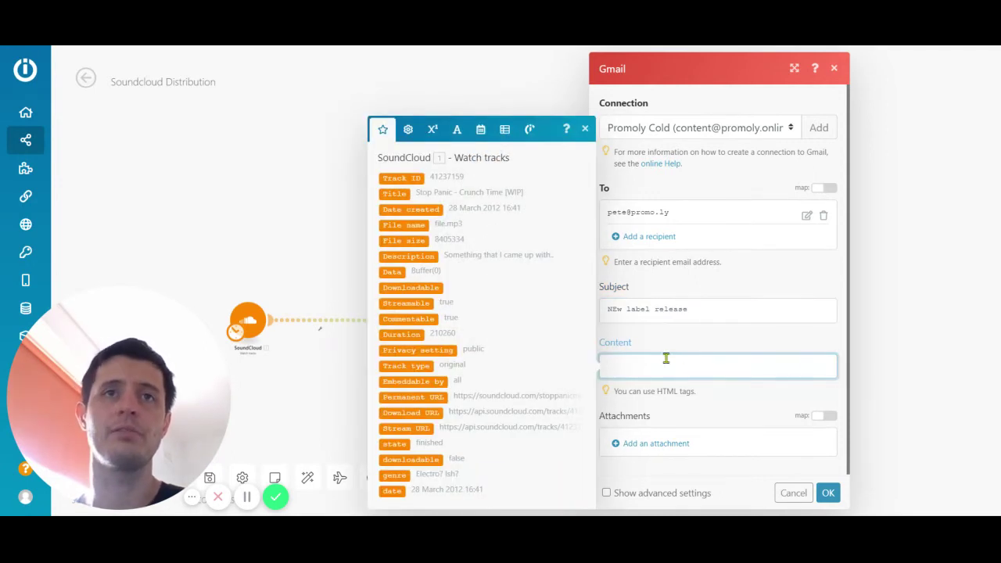
{"action": "left_click", "coordinate": [394, 193]}
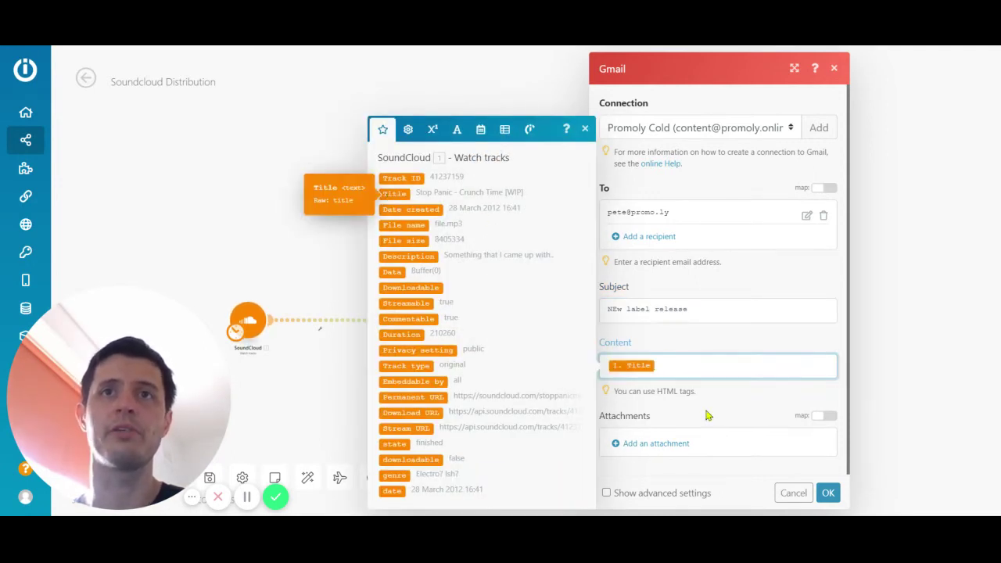
{"action": "left_click", "coordinate": [413, 397]}
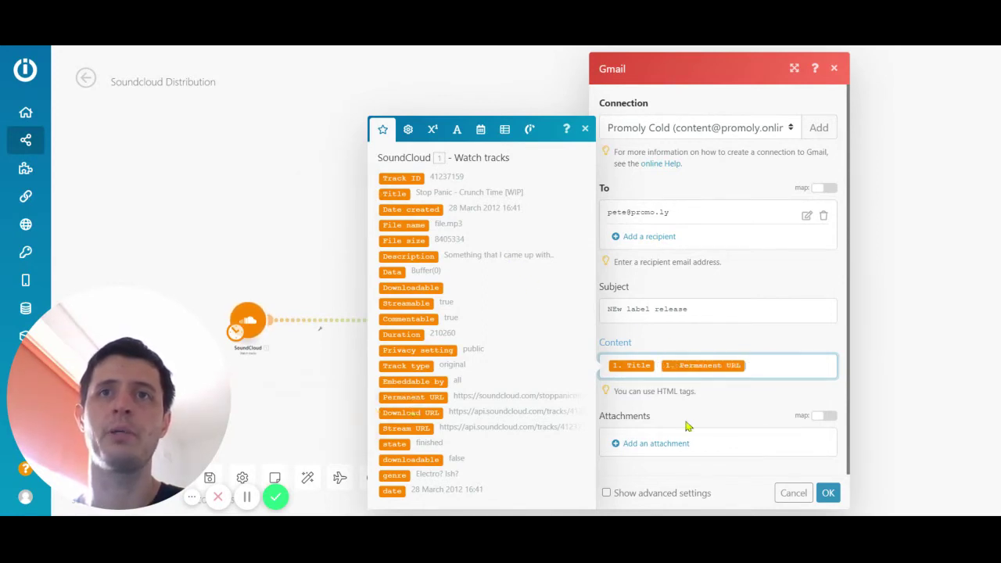
{"action": "type", "text": "-"}
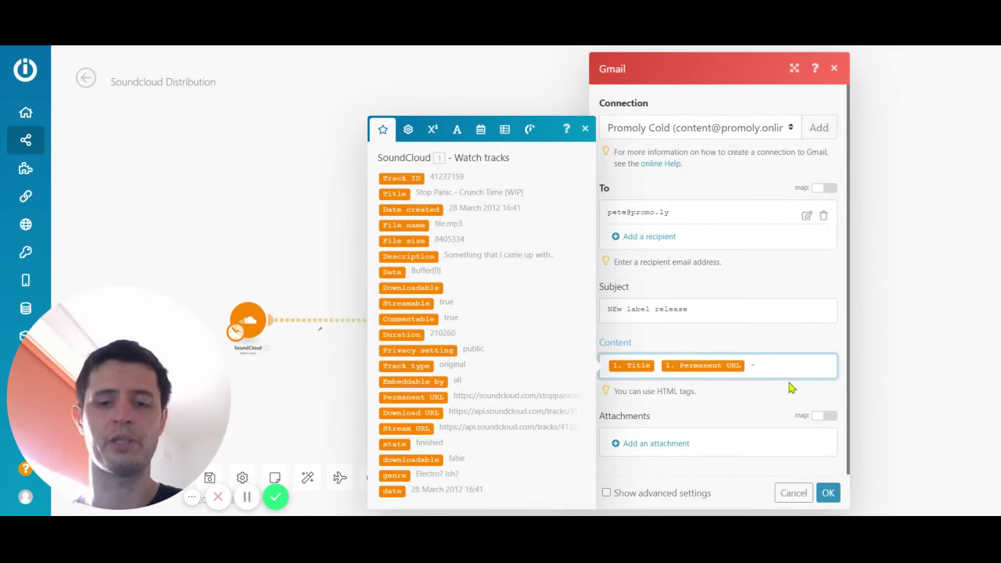
{"action": "type", "text": " Please share "}
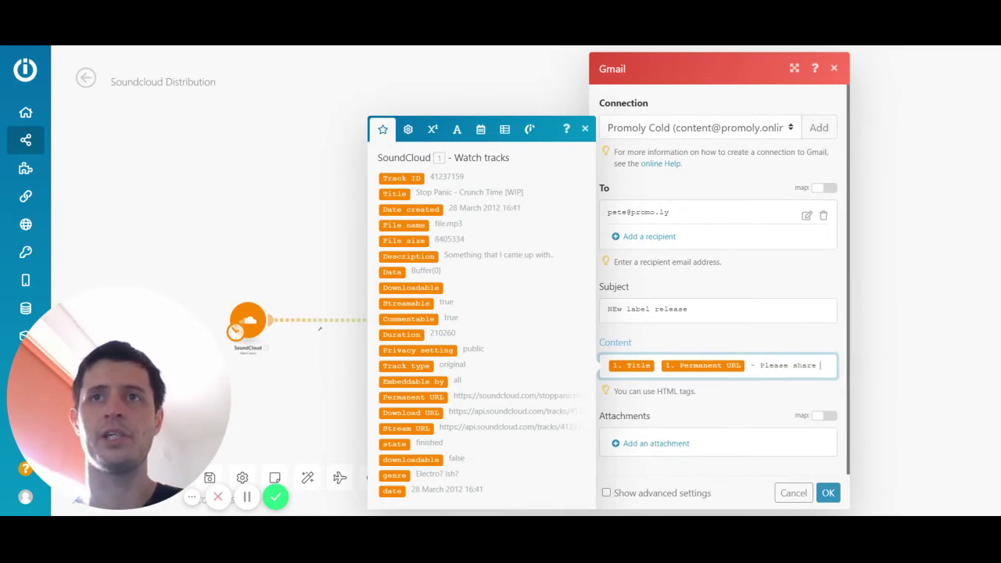
{"action": "type", "text": "with your ne"}
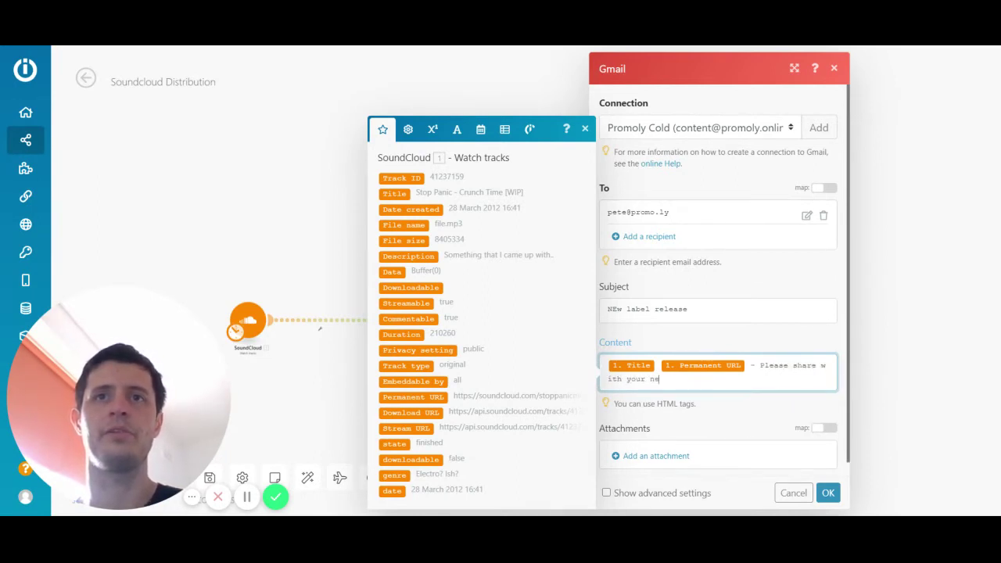
{"action": "type", "text": "twork. Th"}
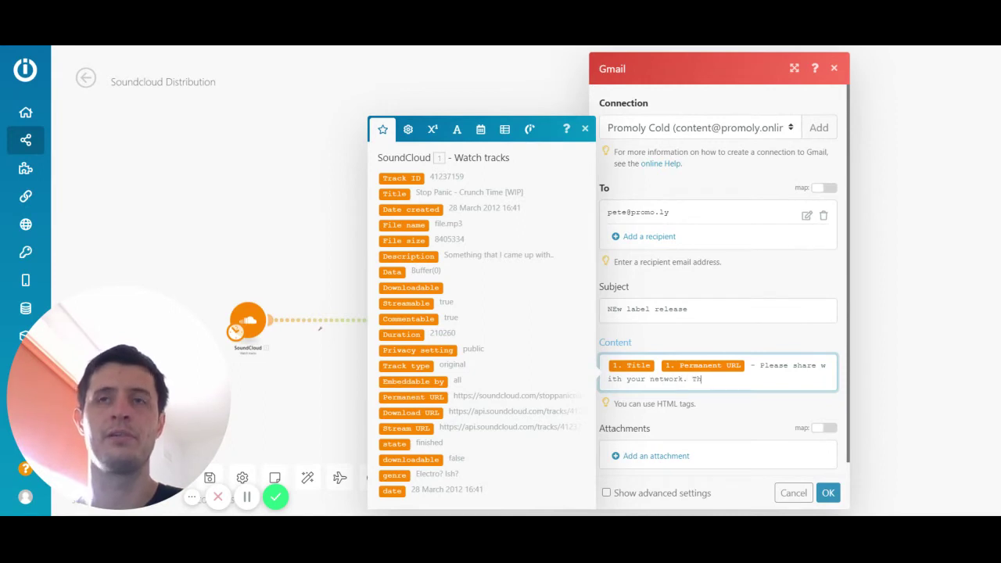
{"action": "type", "text": "anks, Pete"}
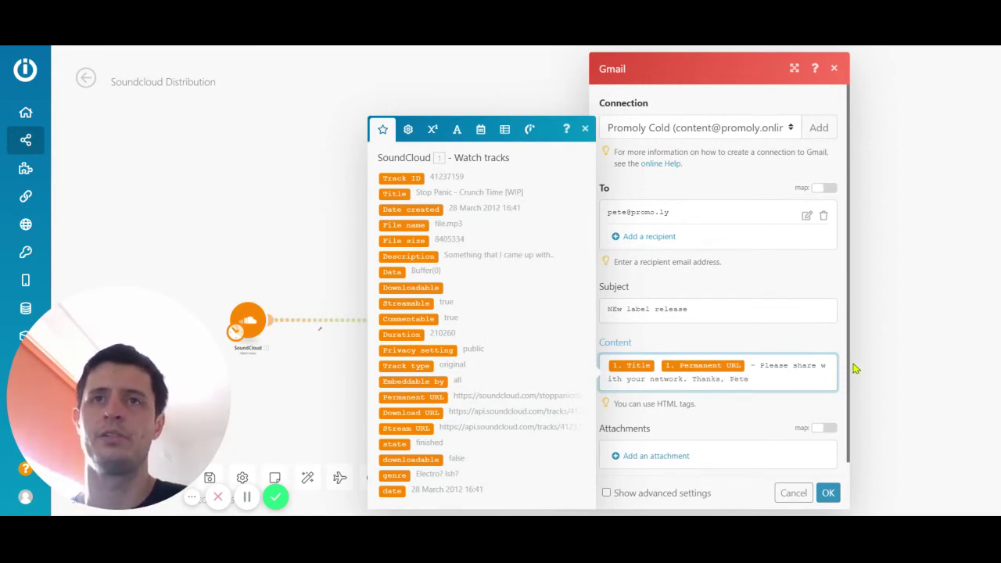
{"action": "left_click", "coordinate": [755, 416]}
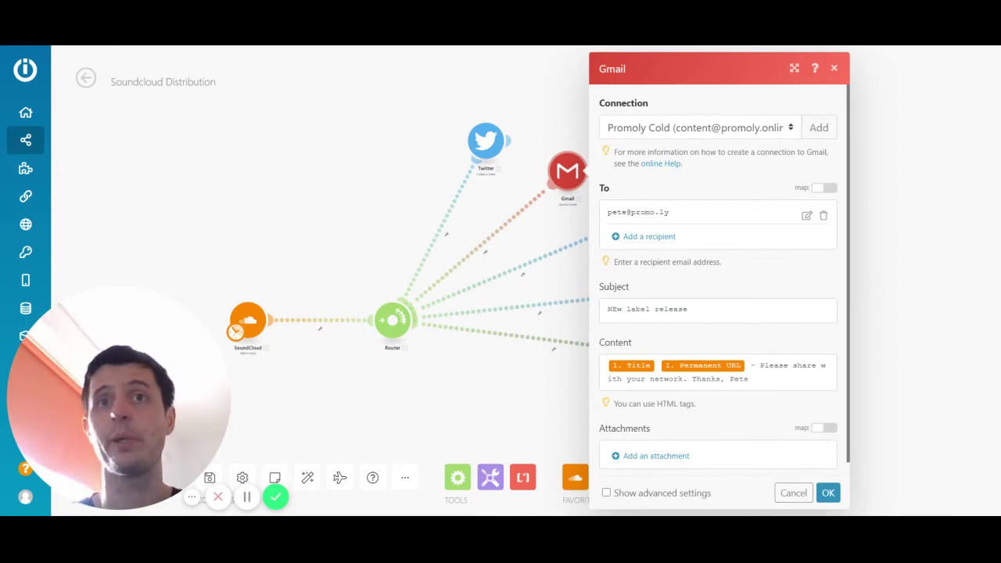
{"action": "left_click", "coordinate": [771, 373]}
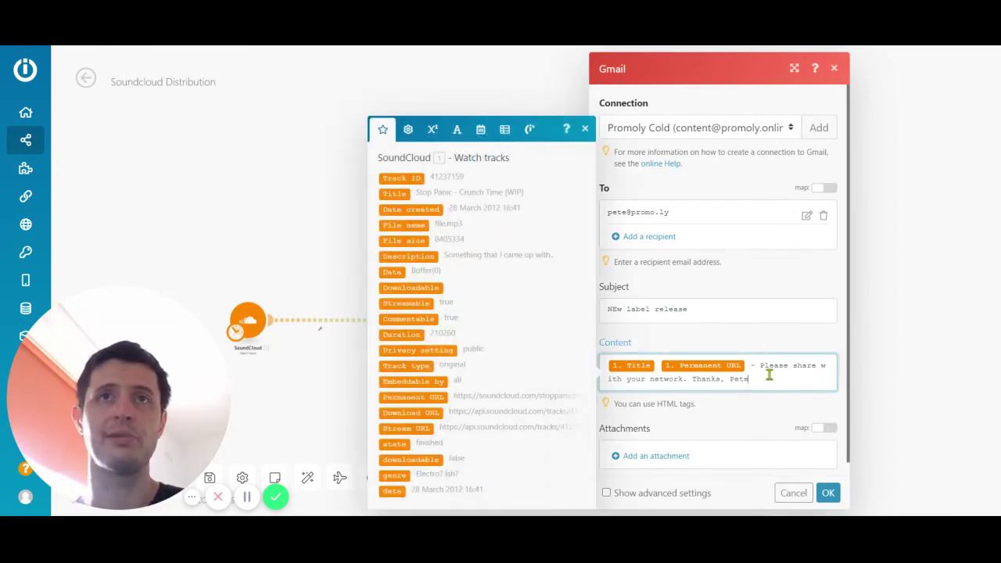
{"action": "left_click", "coordinate": [764, 336]}
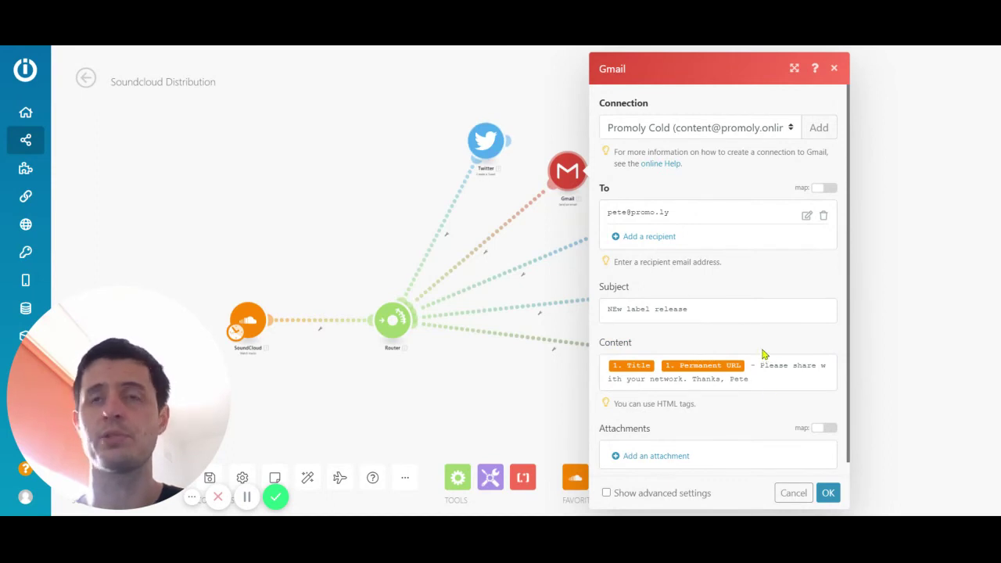
- Save the Gmail settings and choose Facebook Groups for a module, leaving its connection unset
{"action": "left_click", "coordinate": [827, 493]}
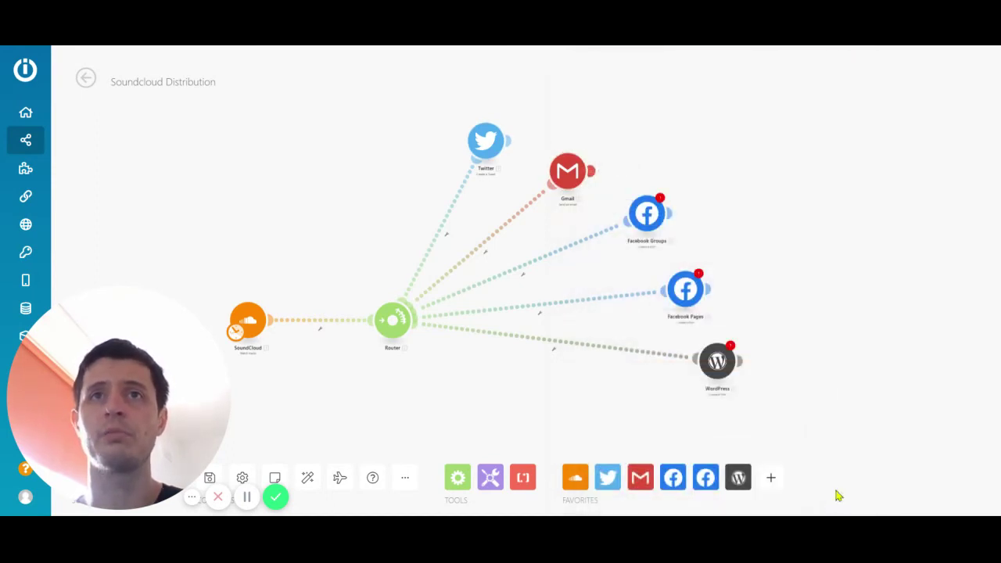
{"action": "left_click", "coordinate": [663, 212]}
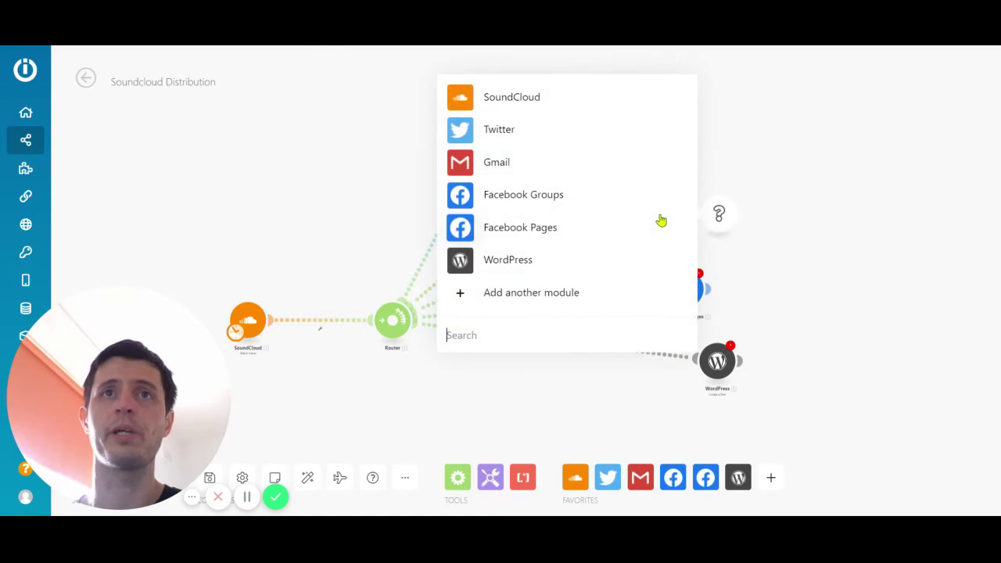
{"action": "left_click", "coordinate": [661, 197]}
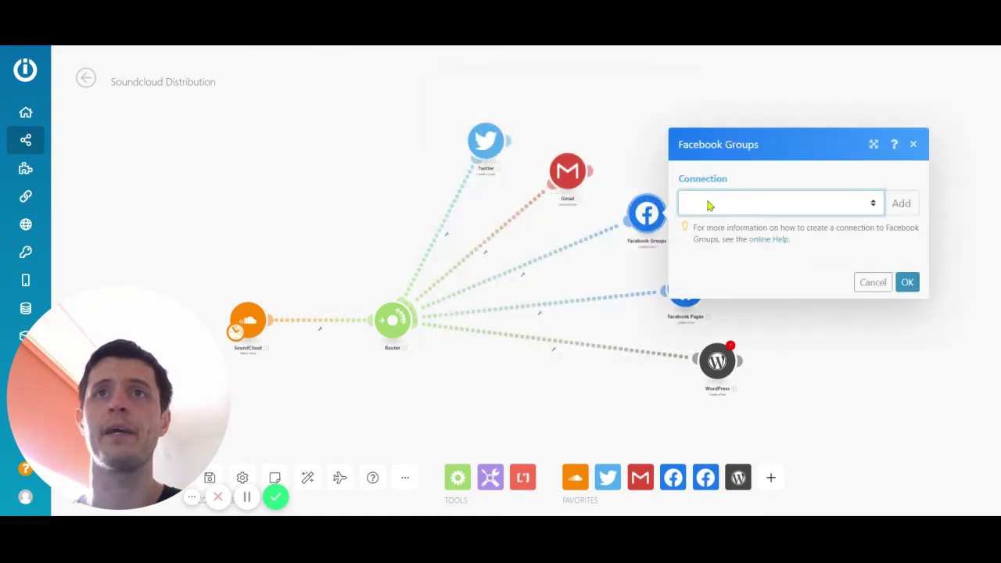
{"action": "left_click", "coordinate": [912, 136]}
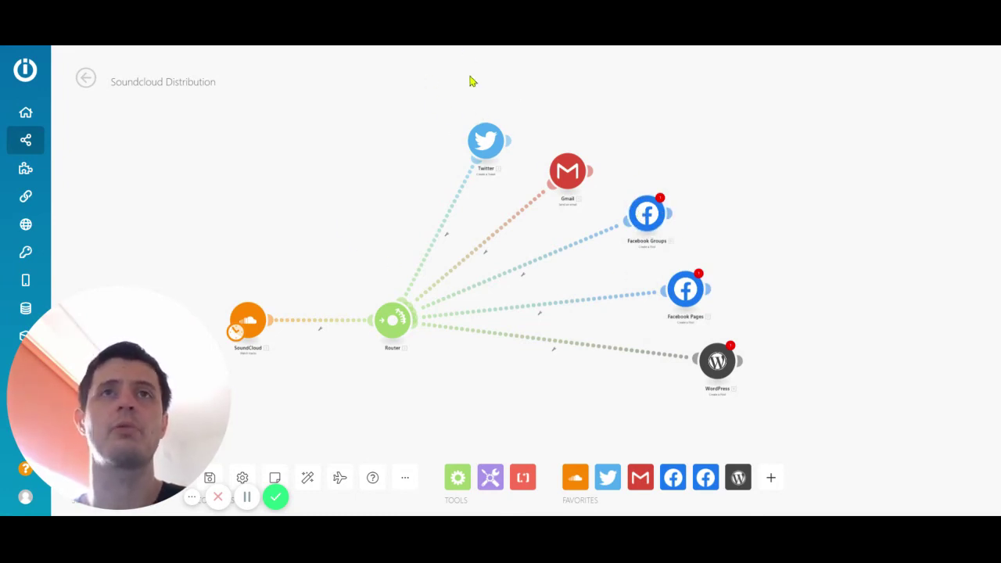
- Review the Facebook Pages and WordPress module settings, closing both without a connection
{"action": "left_click", "coordinate": [687, 292]}
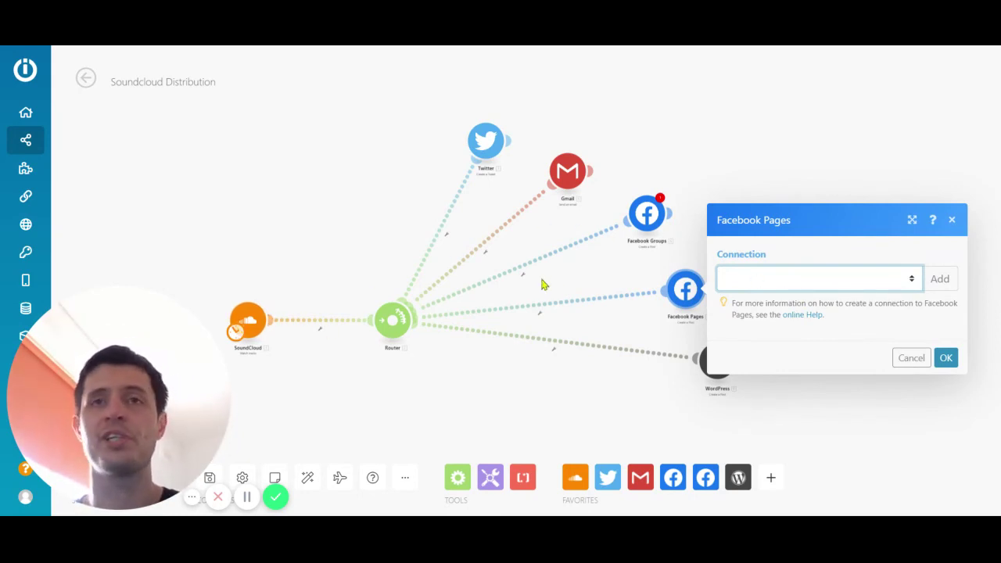
{"action": "left_click", "coordinate": [952, 220]}
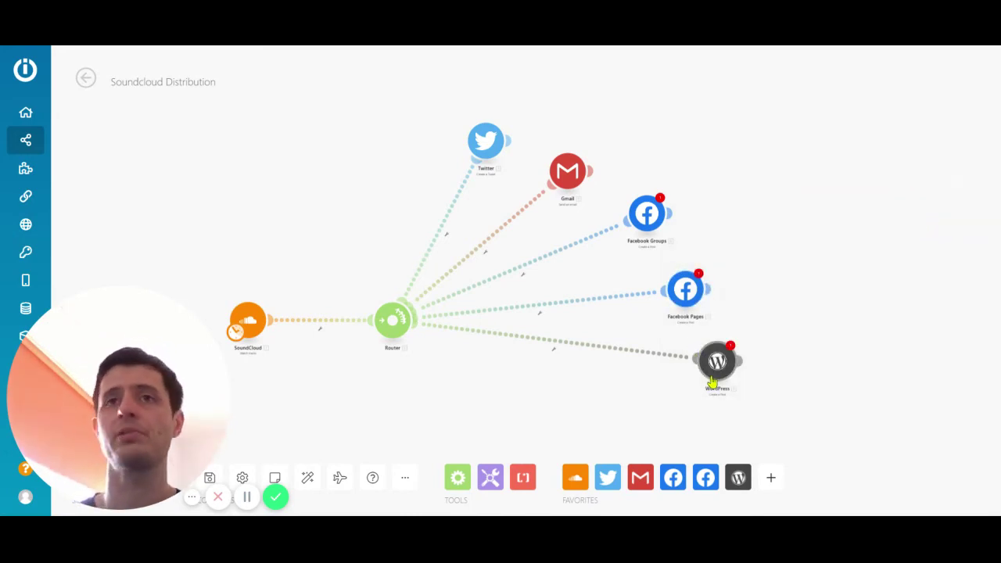
{"action": "left_click", "coordinate": [727, 374]}
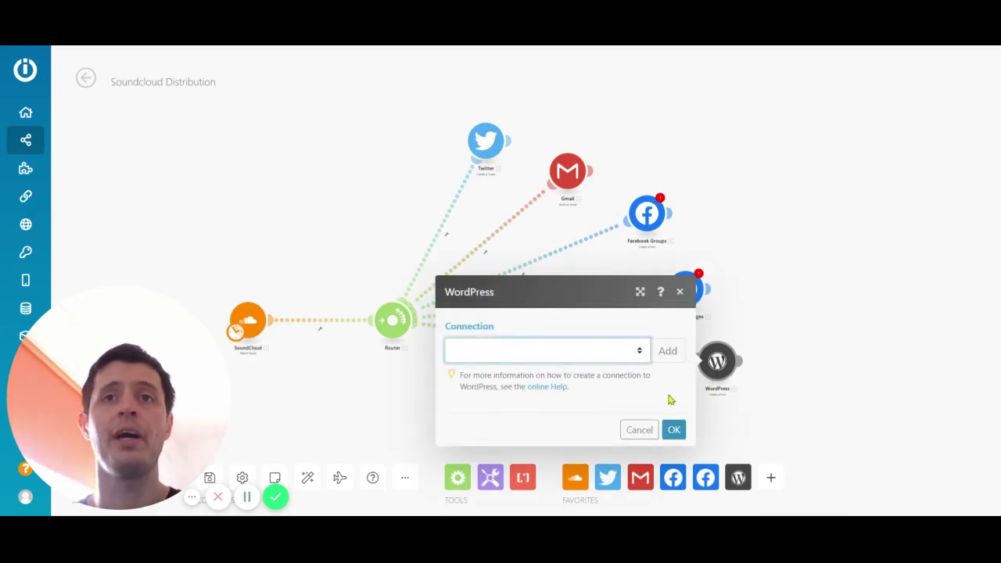
{"action": "left_click", "coordinate": [680, 292]}
{"action": "left_click", "coordinate": [680, 290]}
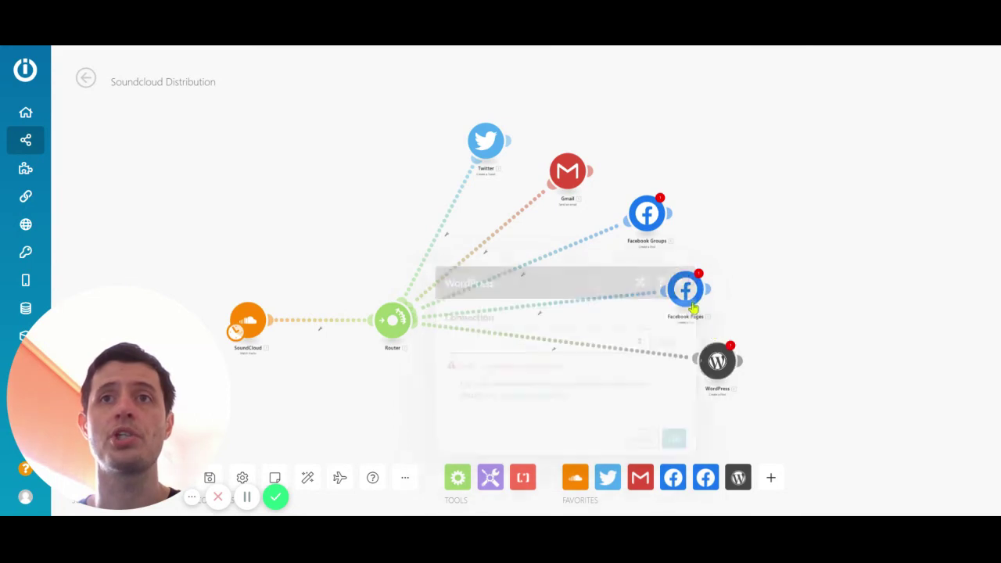
{"action": "left_click", "coordinate": [721, 358]}
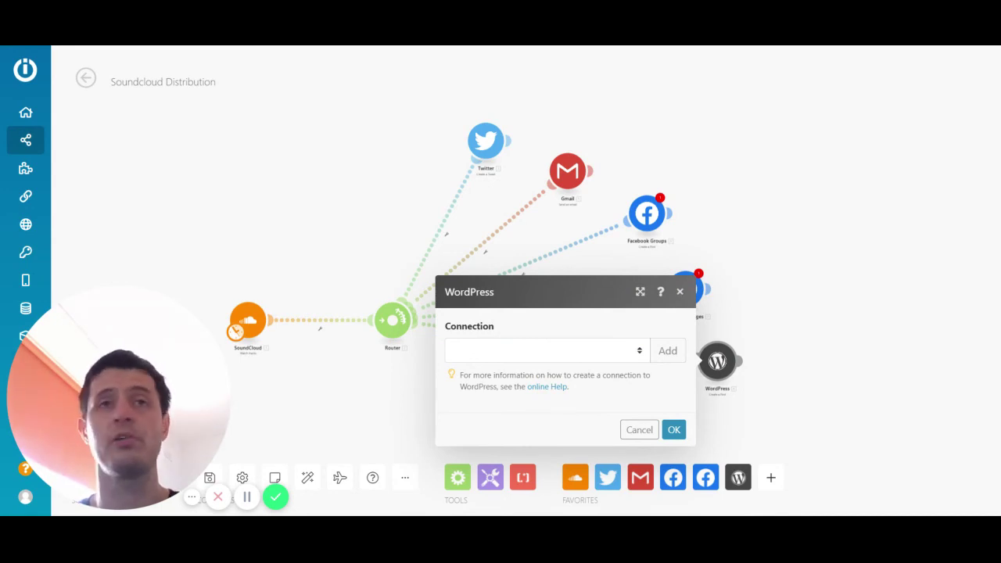
{"action": "left_click", "coordinate": [679, 292]}
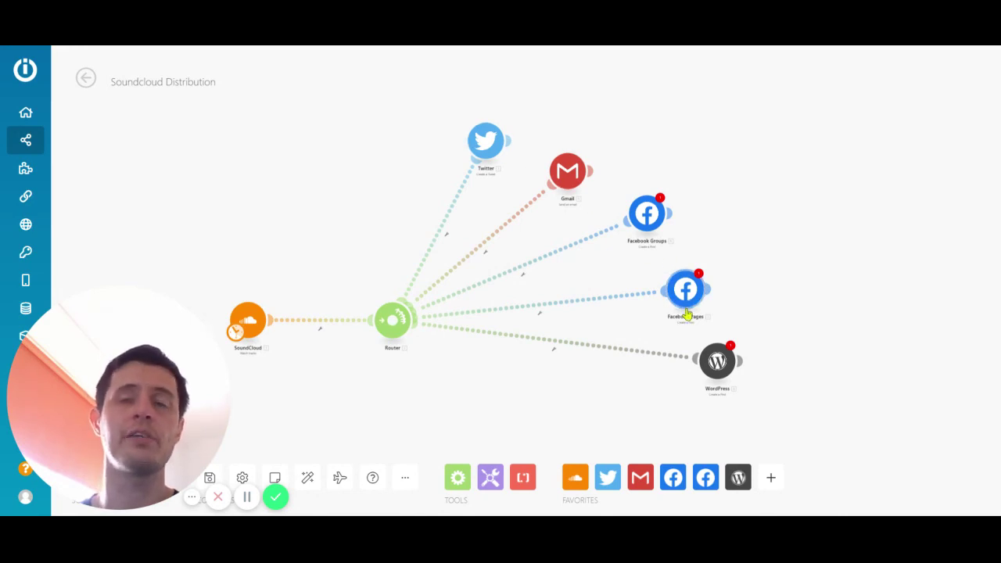
{"action": "scroll", "coordinate": [514, 376], "scroll_direction": "down", "scroll_amount": 2}
{"action": "scroll", "coordinate": [507, 376], "scroll_direction": "up", "scroll_amount": 2}
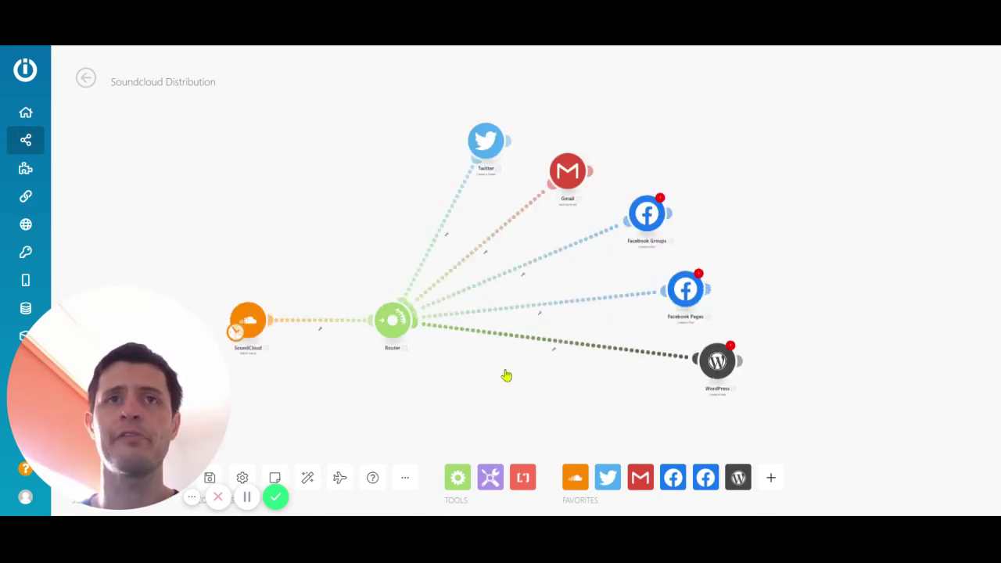
- Add a Mailchimp 'Register a webhook' module on a new Router branch and close it unconfigured
{"action": "left_click", "coordinate": [393, 320]}
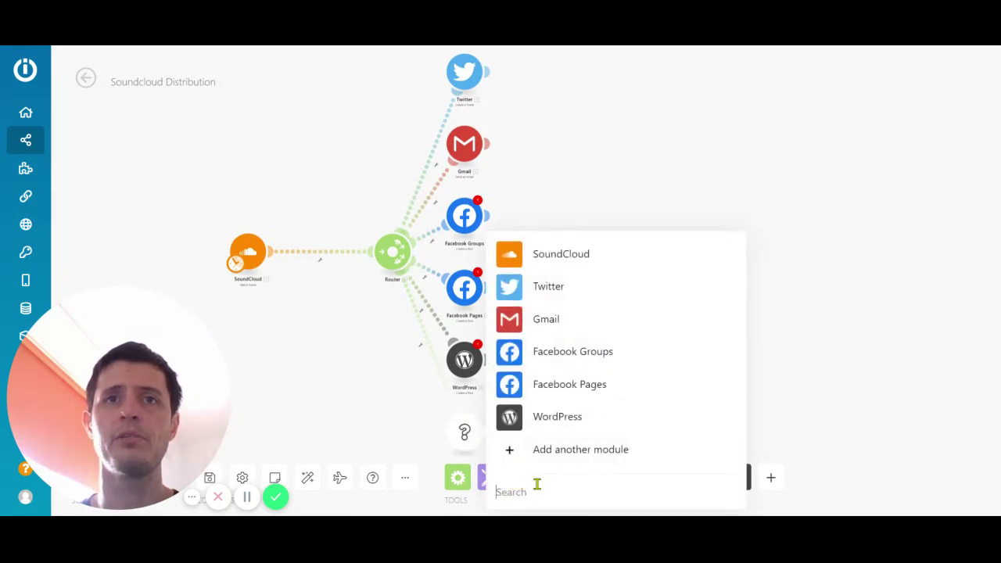
{"action": "type", "text": "mailc"}
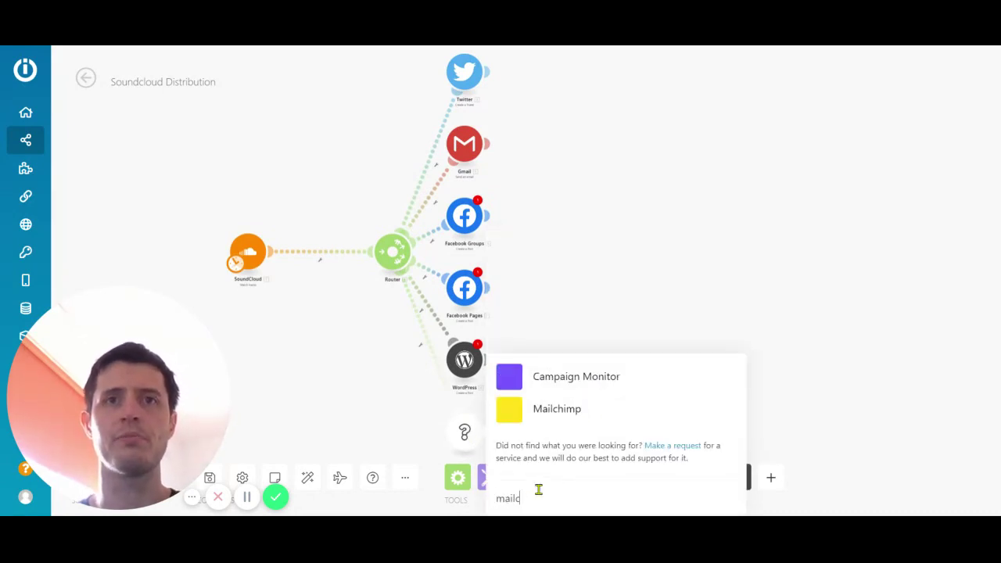
{"action": "left_click", "coordinate": [575, 412]}
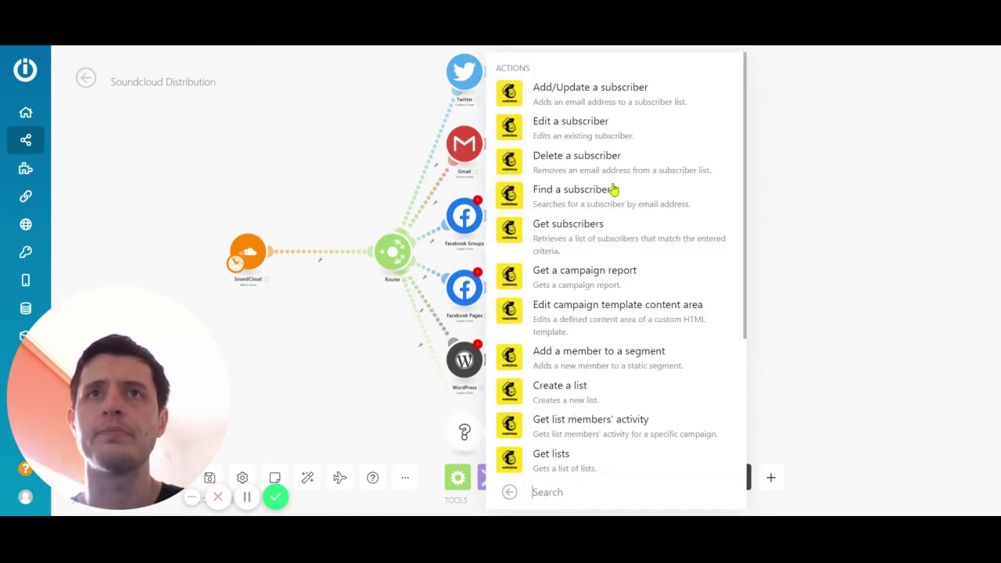
{"action": "scroll", "coordinate": [637, 252], "scroll_direction": "down", "scroll_amount": 1}
{"action": "scroll", "coordinate": [665, 230], "scroll_direction": "down", "scroll_amount": 2}
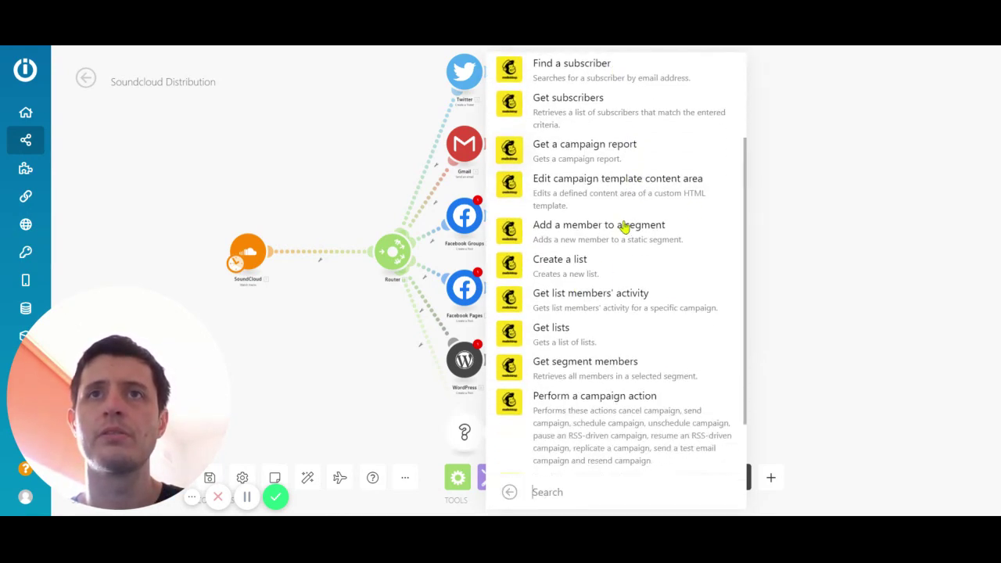
{"action": "scroll", "coordinate": [662, 232], "scroll_direction": "down", "scroll_amount": 2}
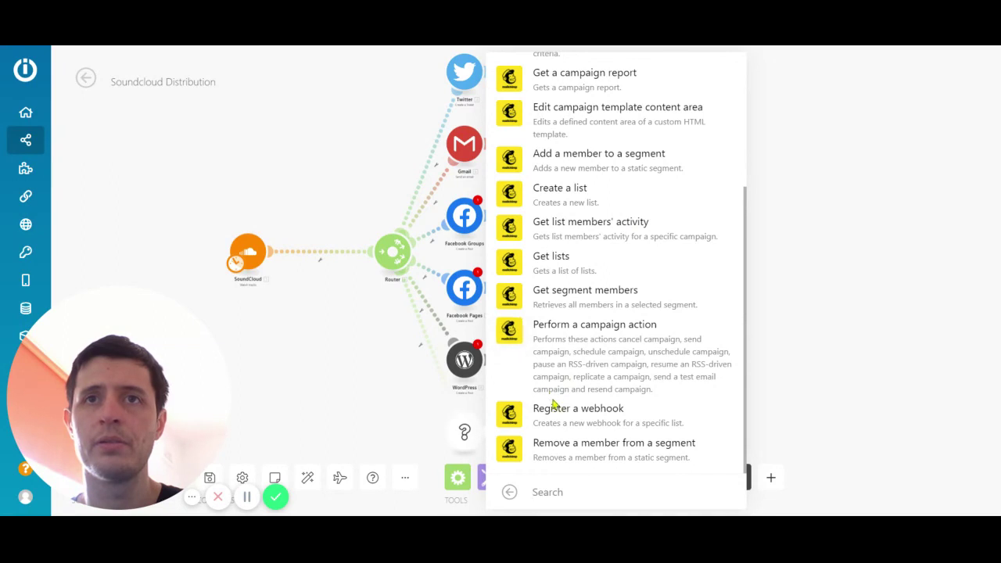
{"action": "left_click", "coordinate": [582, 419]}
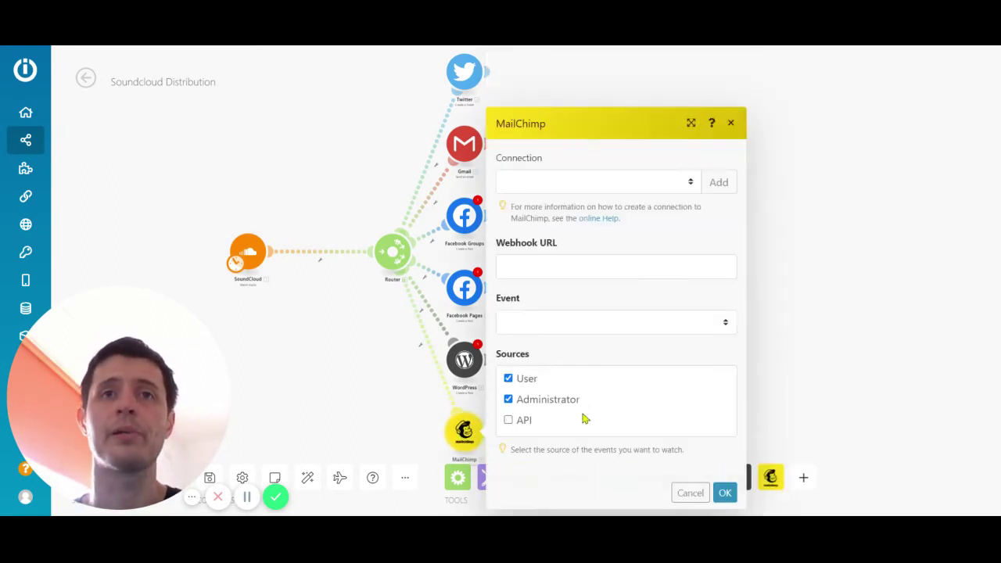
{"action": "left_click", "coordinate": [560, 266]}
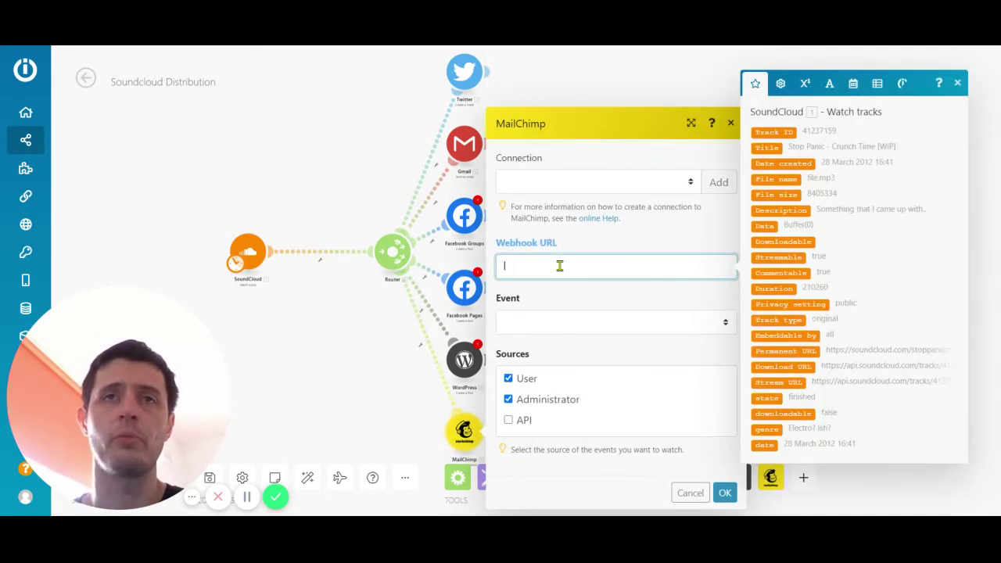
{"action": "left_click", "coordinate": [609, 250]}
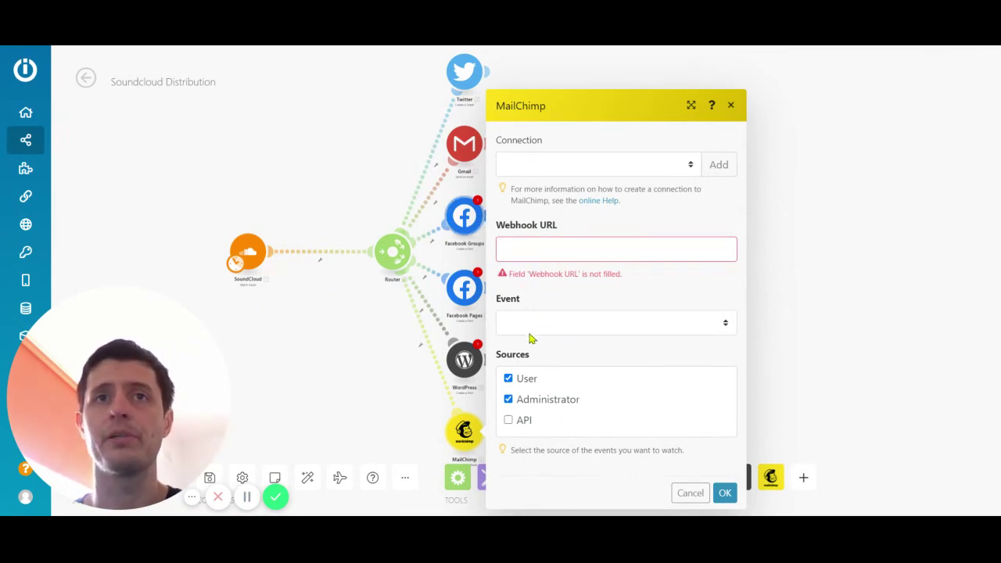
{"action": "left_click", "coordinate": [724, 493]}
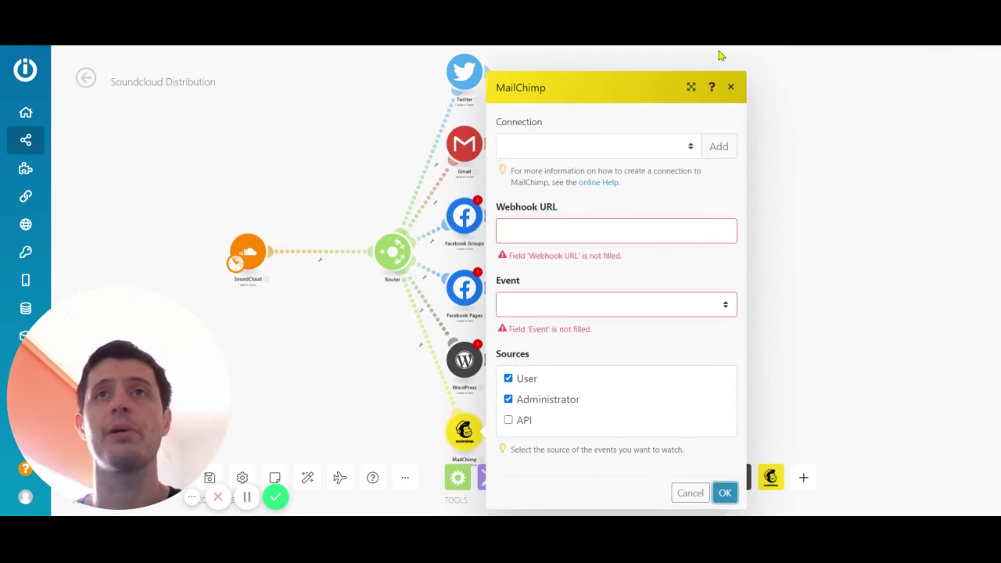
{"action": "left_click", "coordinate": [731, 87]}
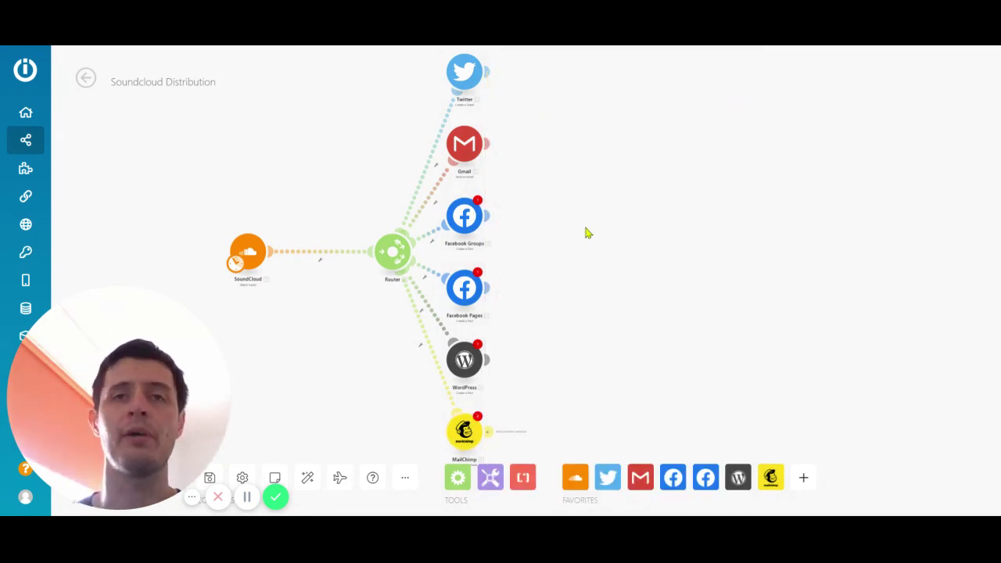
{"action": "scroll", "coordinate": [546, 308], "scroll_direction": "down", "scroll_amount": 2}
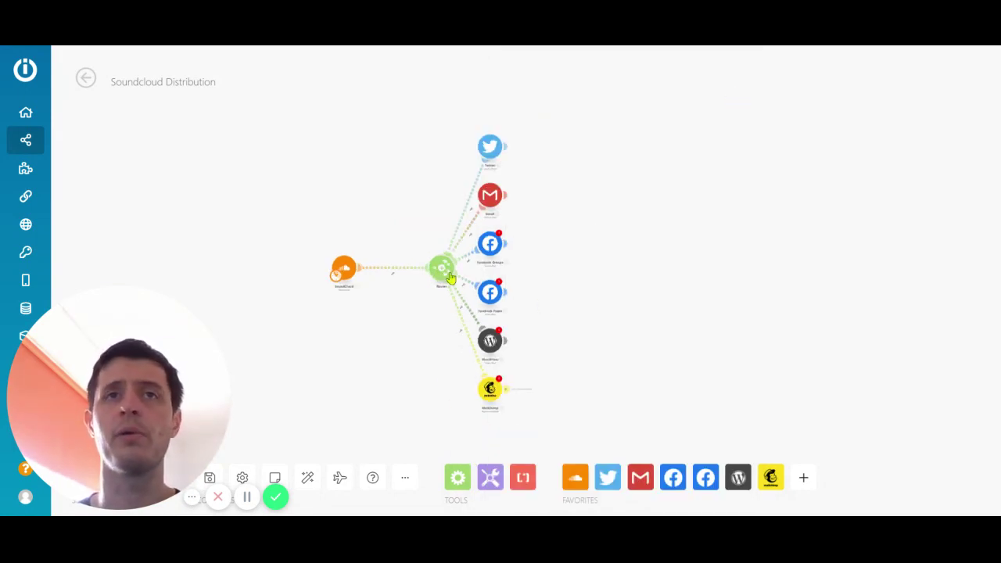